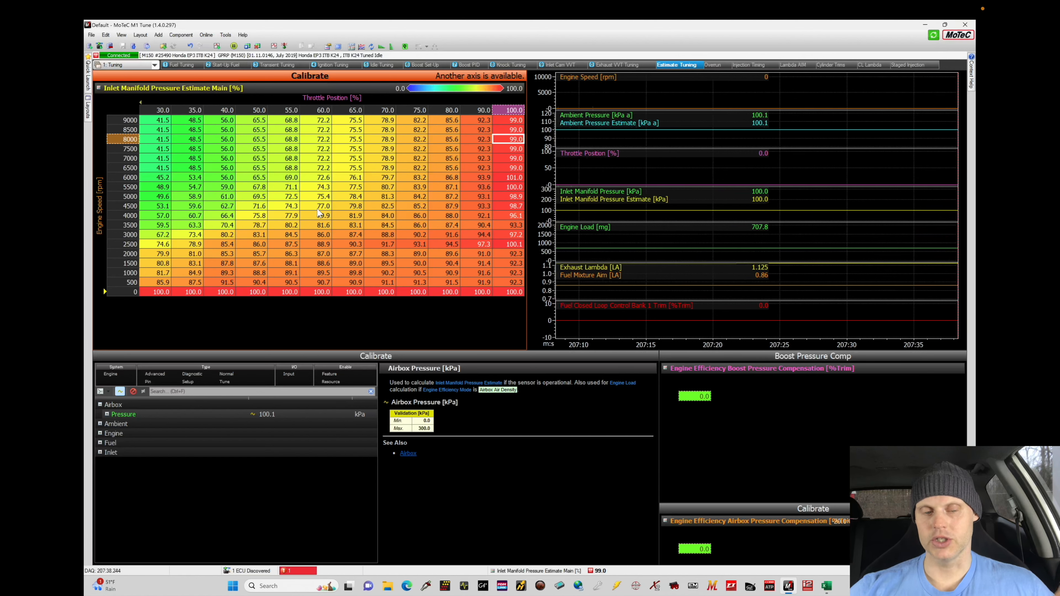
Open Auxiliary Output 2 in the Set-Up workbook's All Calibrate worksheet and review its resource, duty cycle and frequency settings
left_click(140, 65)
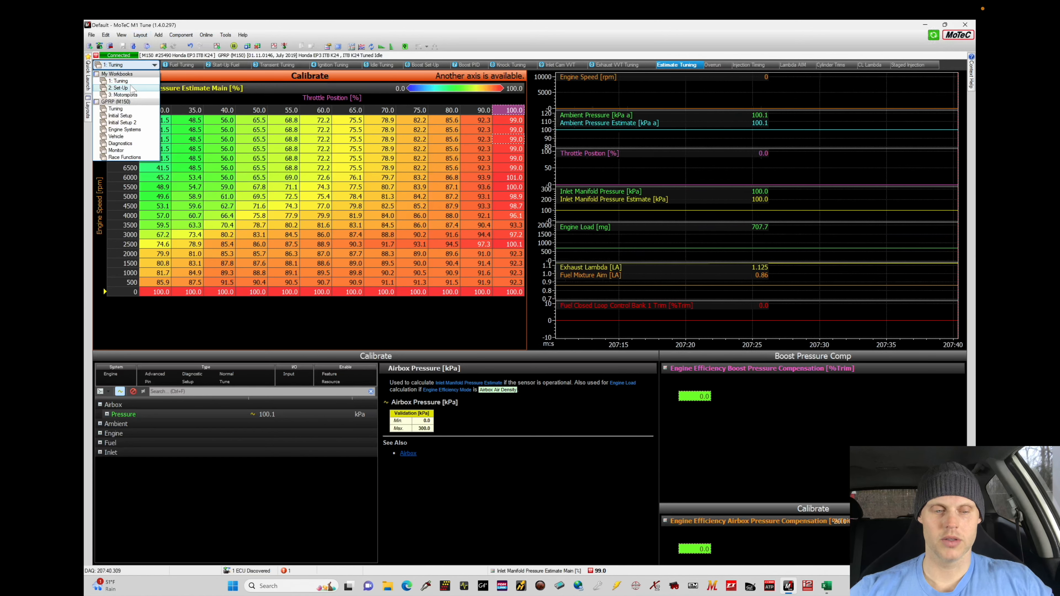
left_click(118, 88)
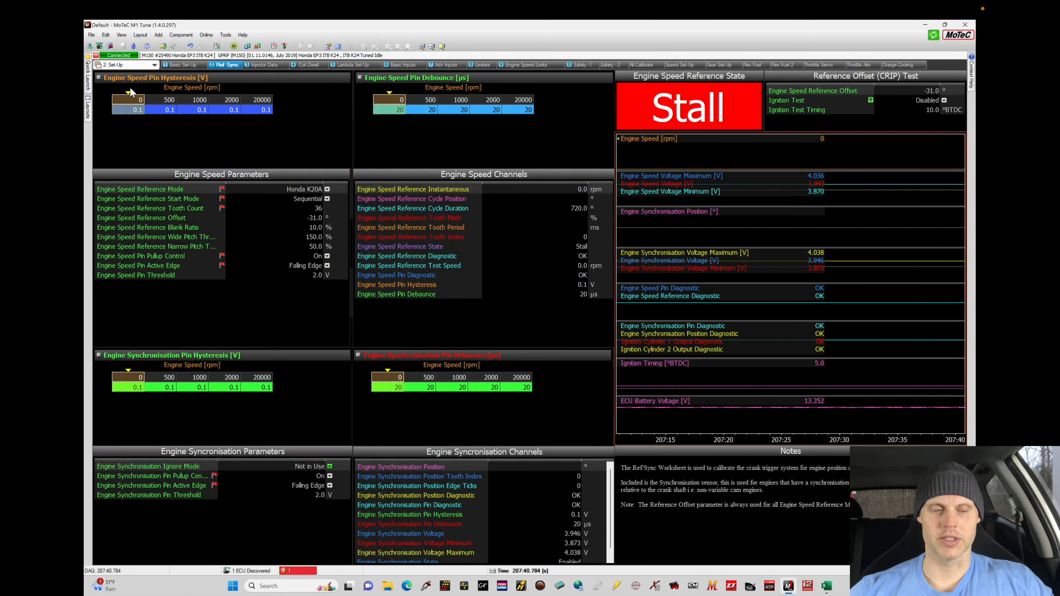
left_click(644, 65)
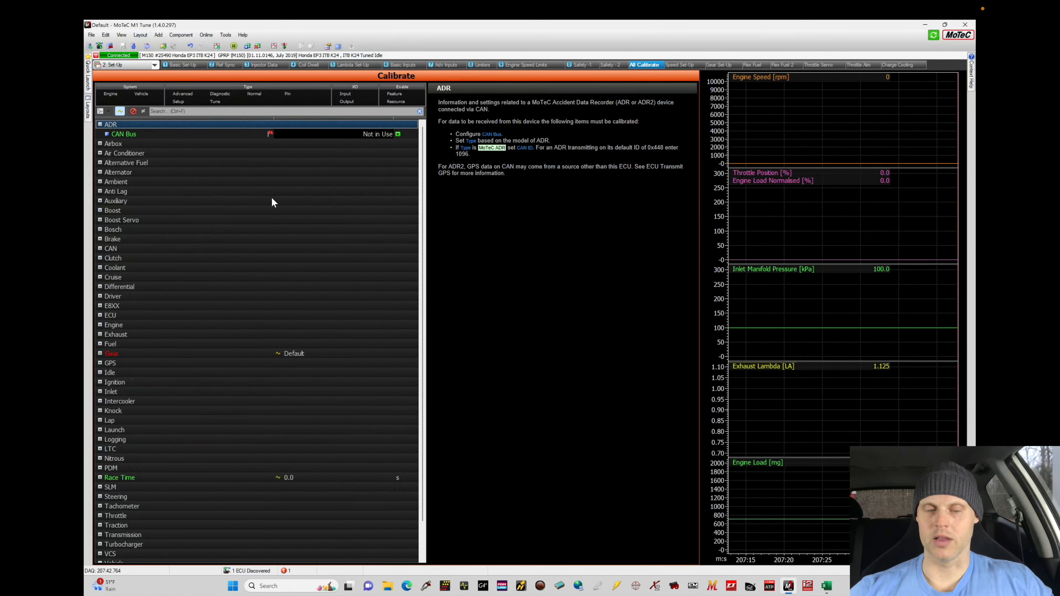
left_click(99, 201)
left_click(107, 220)
left_click(337, 229)
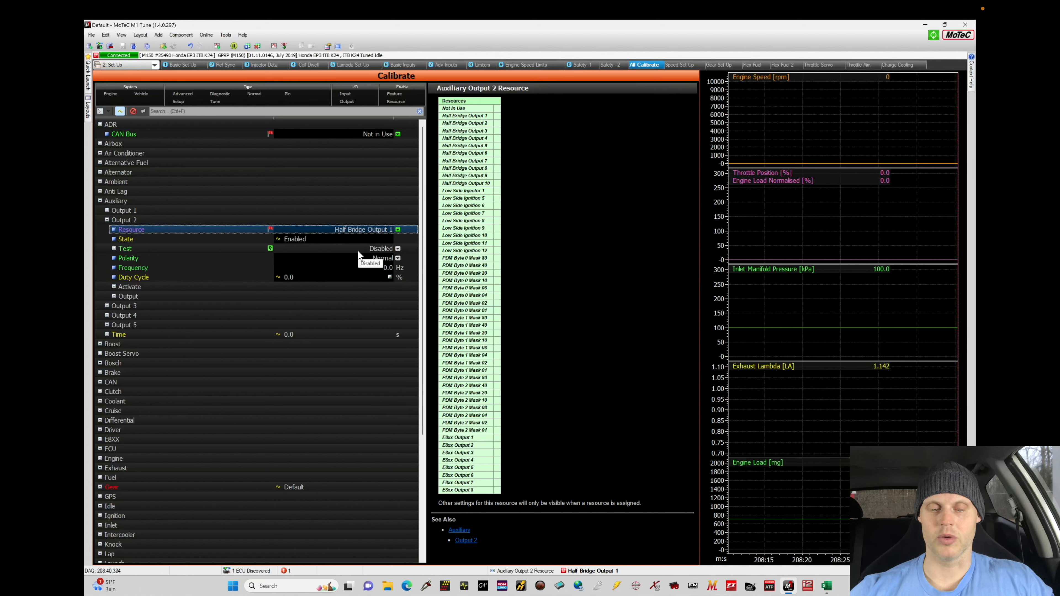
left_click(339, 281)
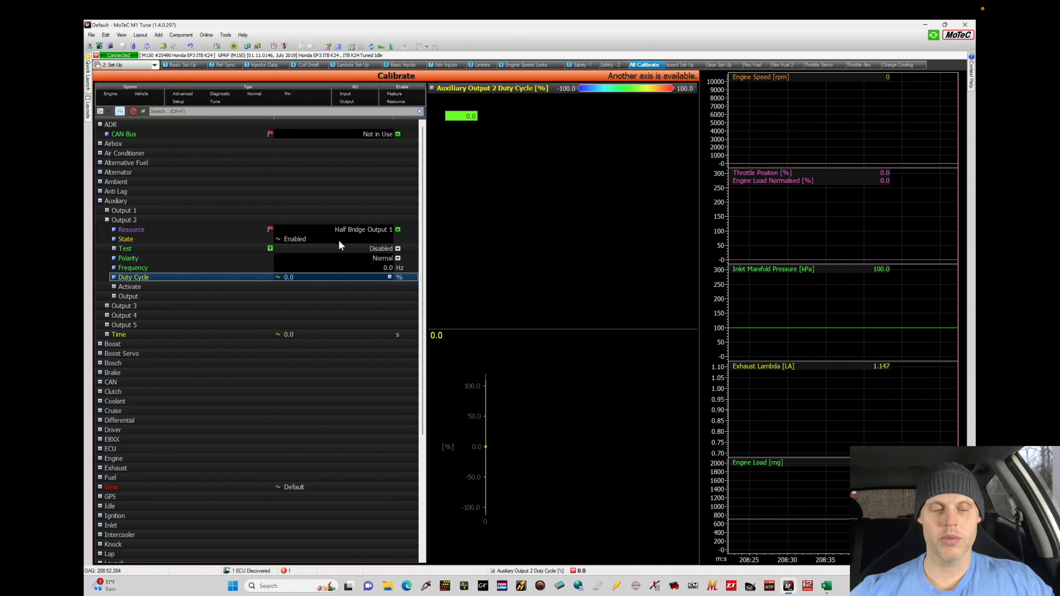
left_click(330, 269)
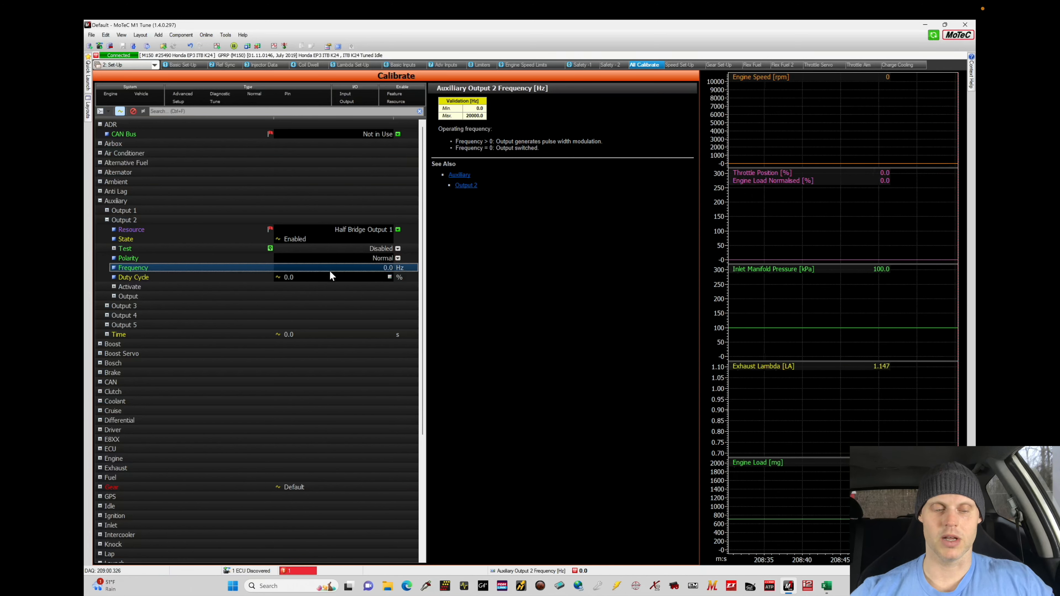
Enable an engine speed axis for the Auxiliary Output 2 duty cycle, generating sites from 1000 to 9000 rpm in 500 rpm increments
left_click(328, 280)
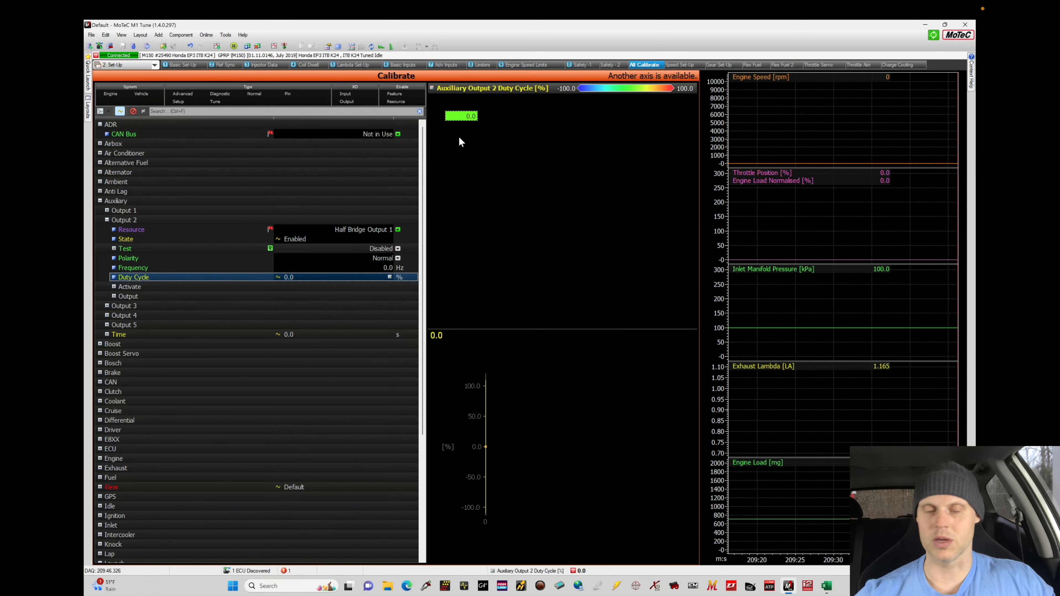
left_click(467, 120)
key("a")
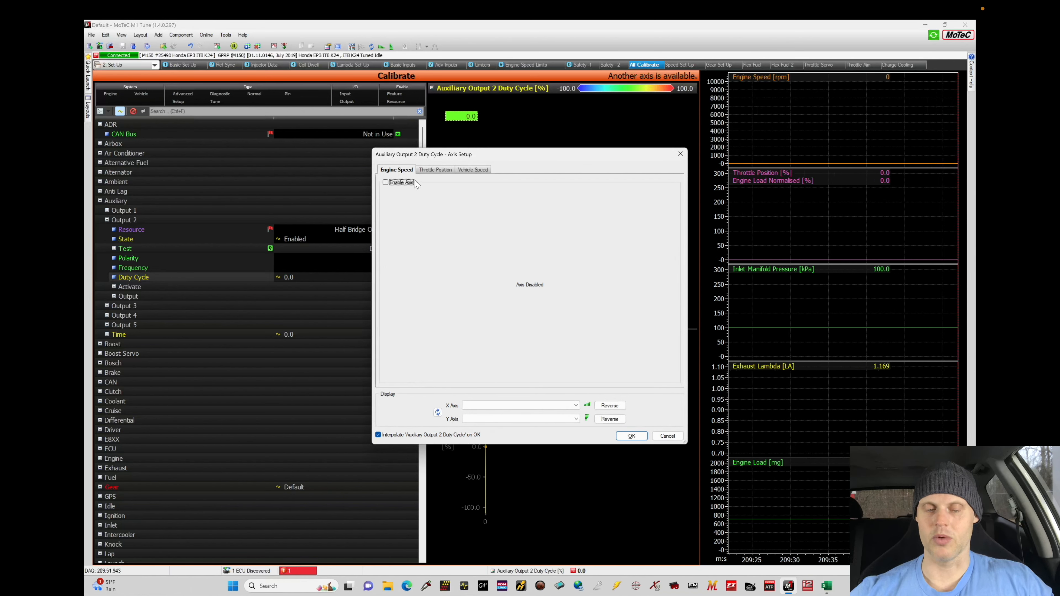
left_click(399, 183)
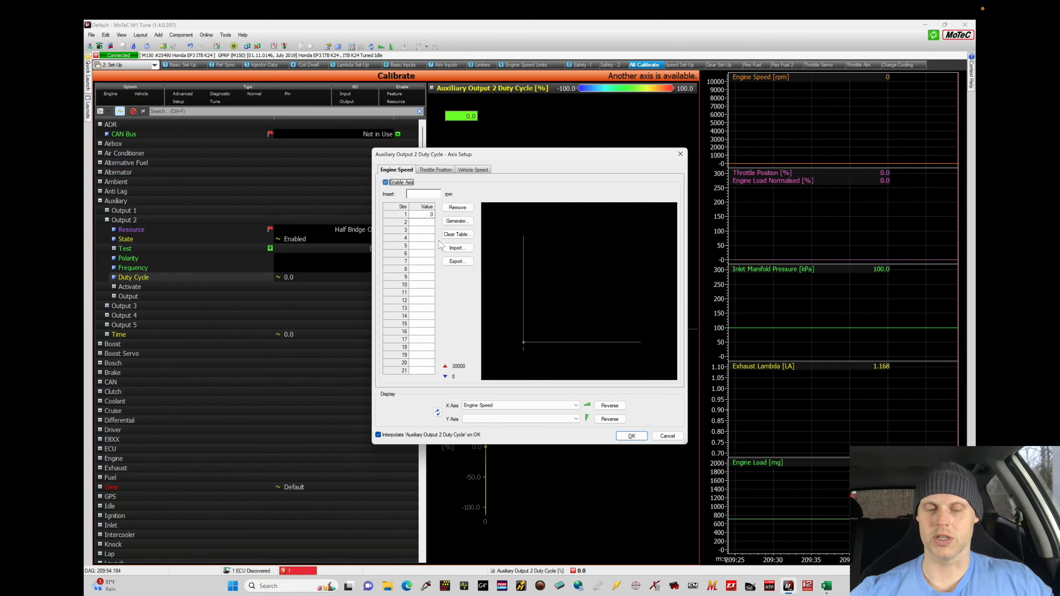
left_click(460, 225)
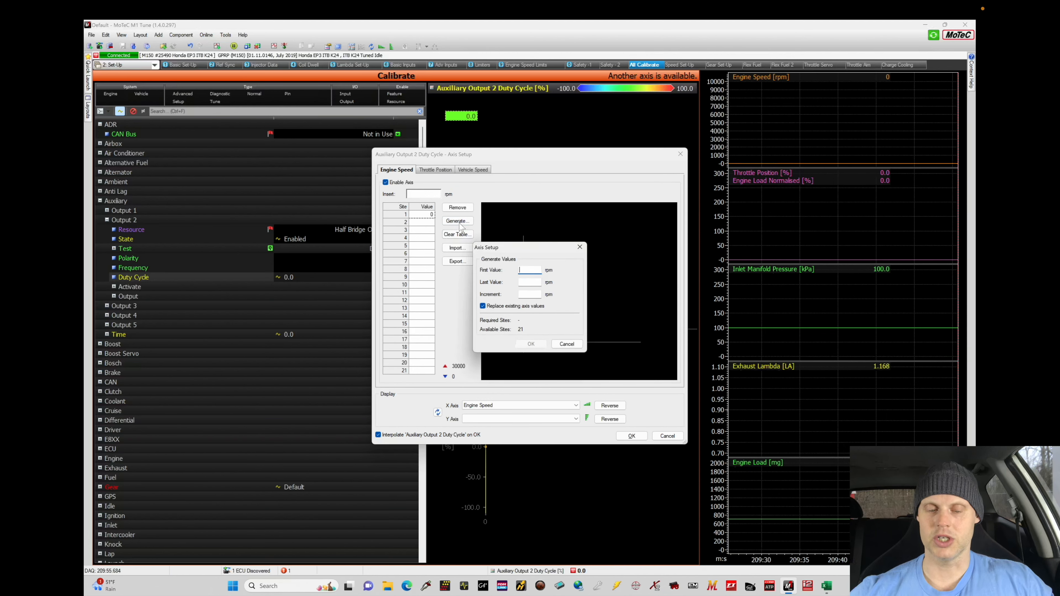
type("1000")
key("Tab")
type("90")
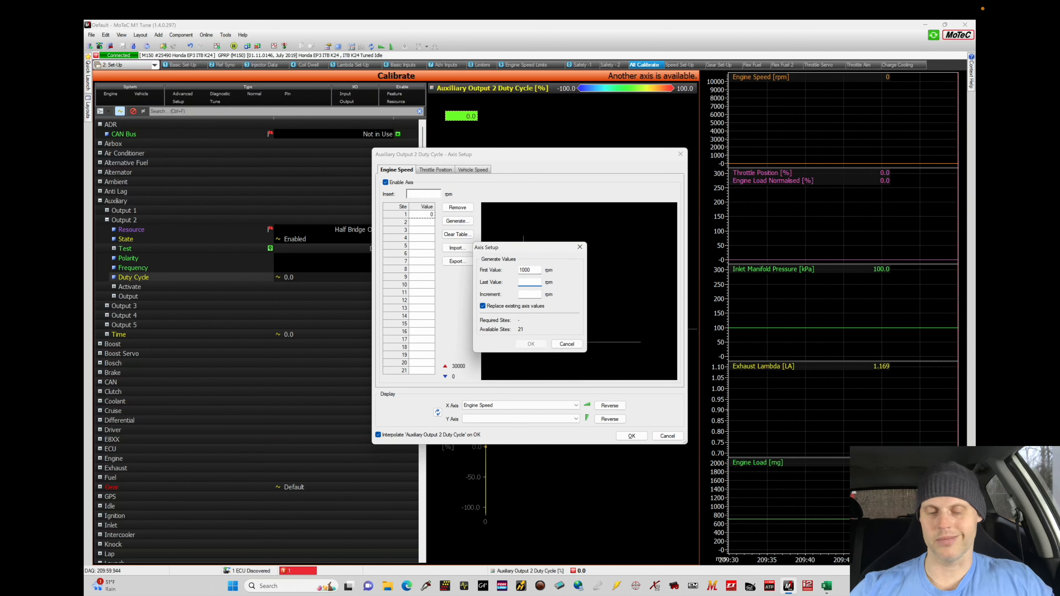
type("00")
key("Tab")
type("500")
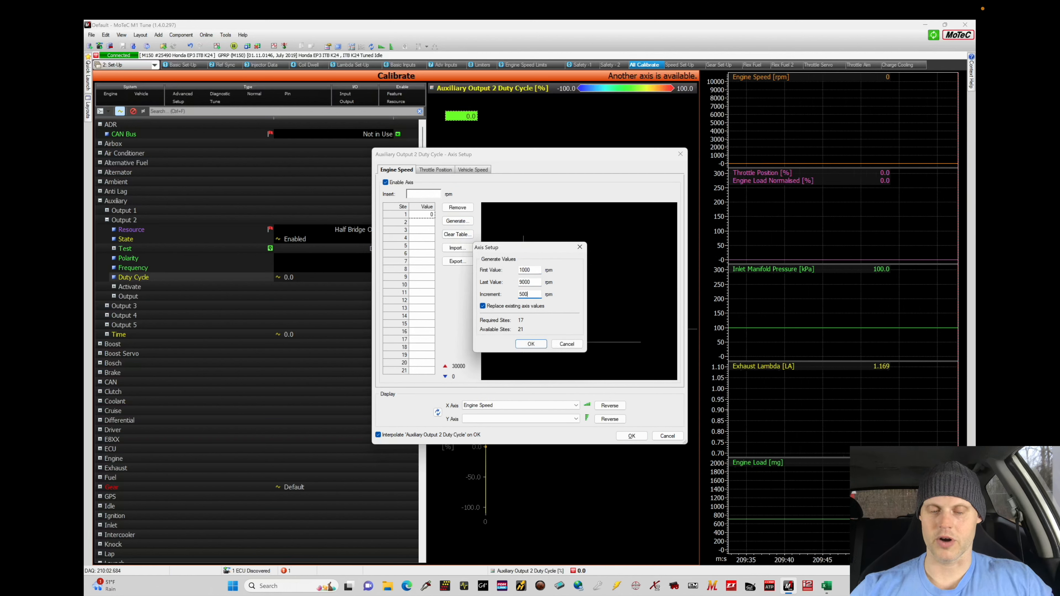
left_click(531, 344)
Enable the throttle position axis with sites from 0 to 100% in 10% increments, and apply the axis setup
left_click(442, 170)
left_click(385, 182)
left_click(457, 220)
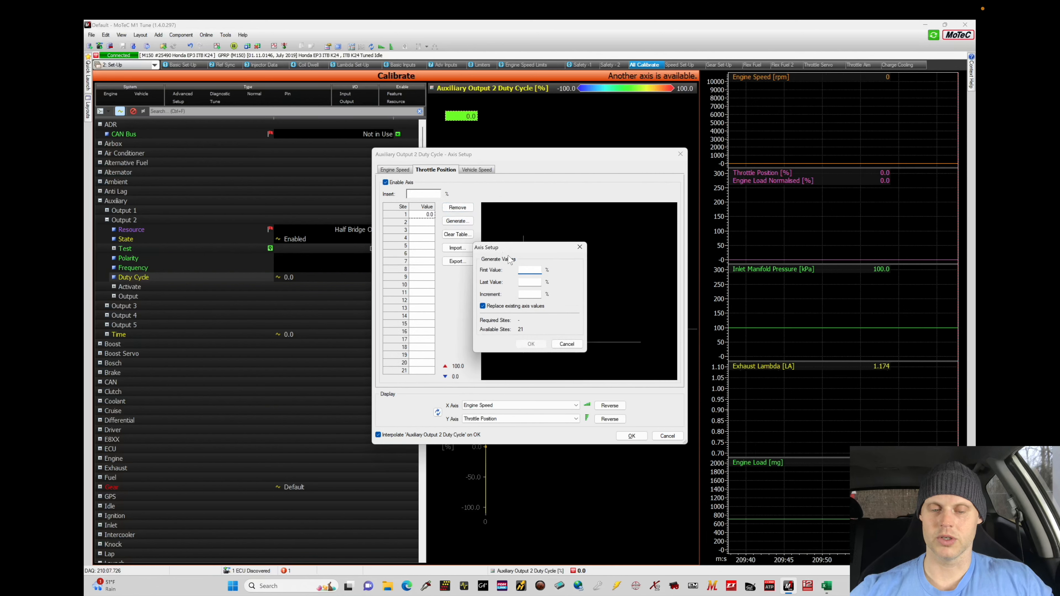
key("Tab")
type("1")
type("10")
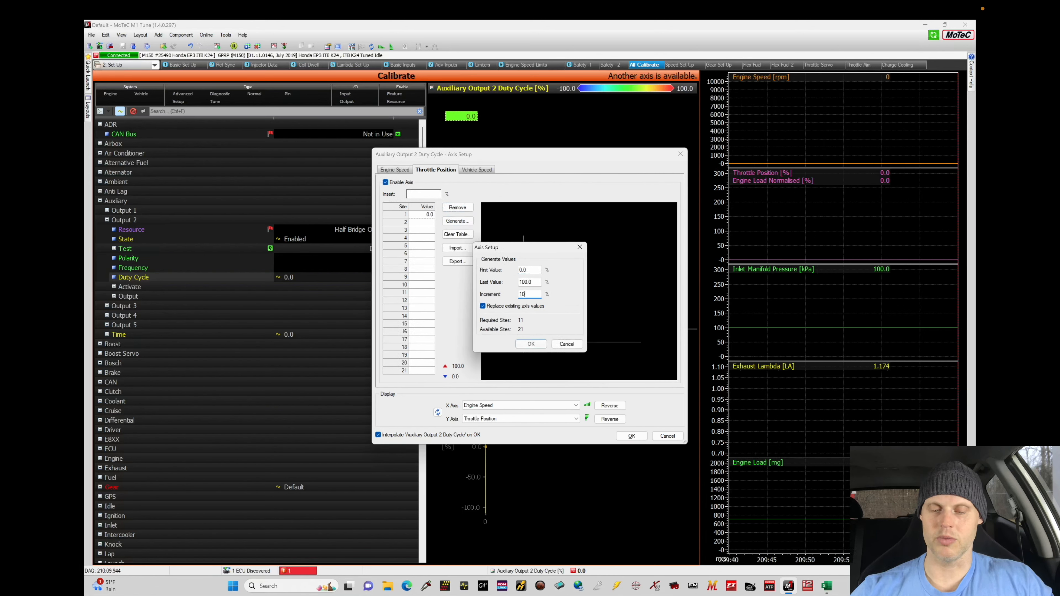
left_click(531, 344)
left_click(630, 436)
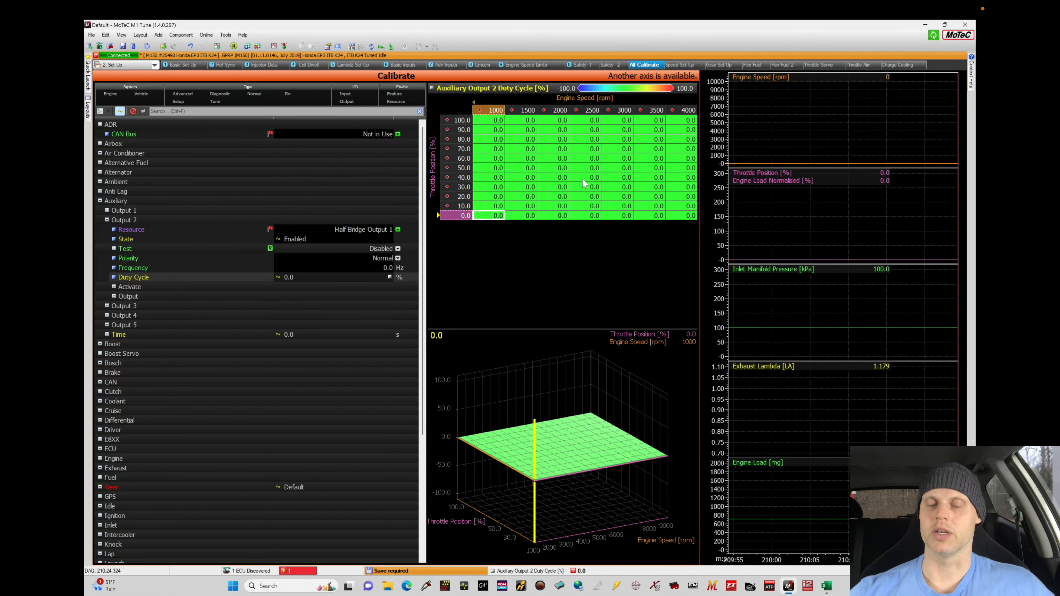
Set the duty cycle to -100% for every throttle position from 3000 rpm upwards, and save the calibration
left_click_drag(625, 120, 626, 180)
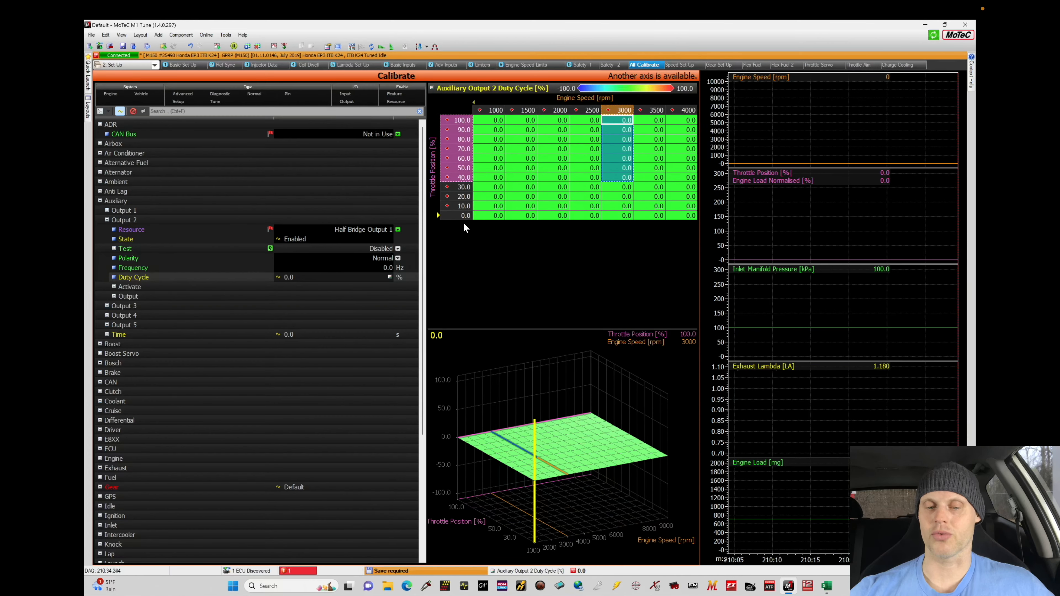
left_click_drag(611, 120, 824, 255)
type("-100")
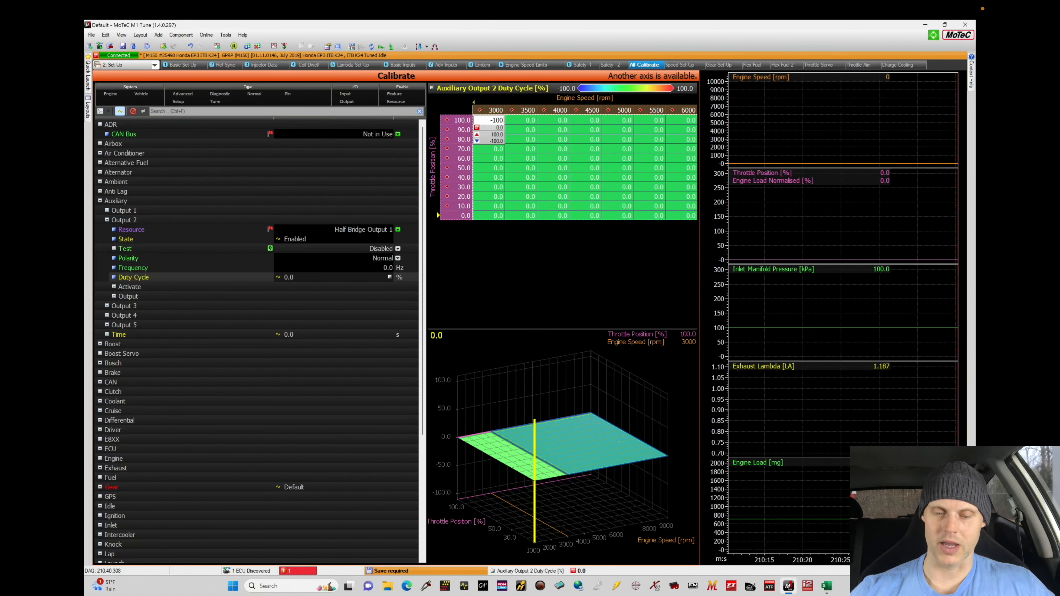
key("Return")
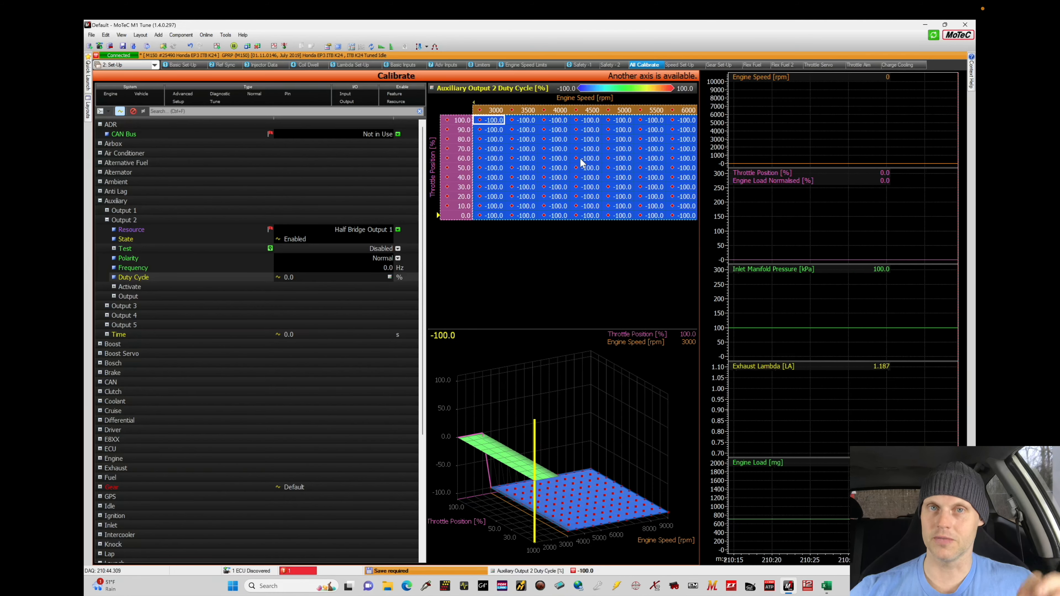
left_click_drag(496, 140, 426, 147)
left_click(524, 151)
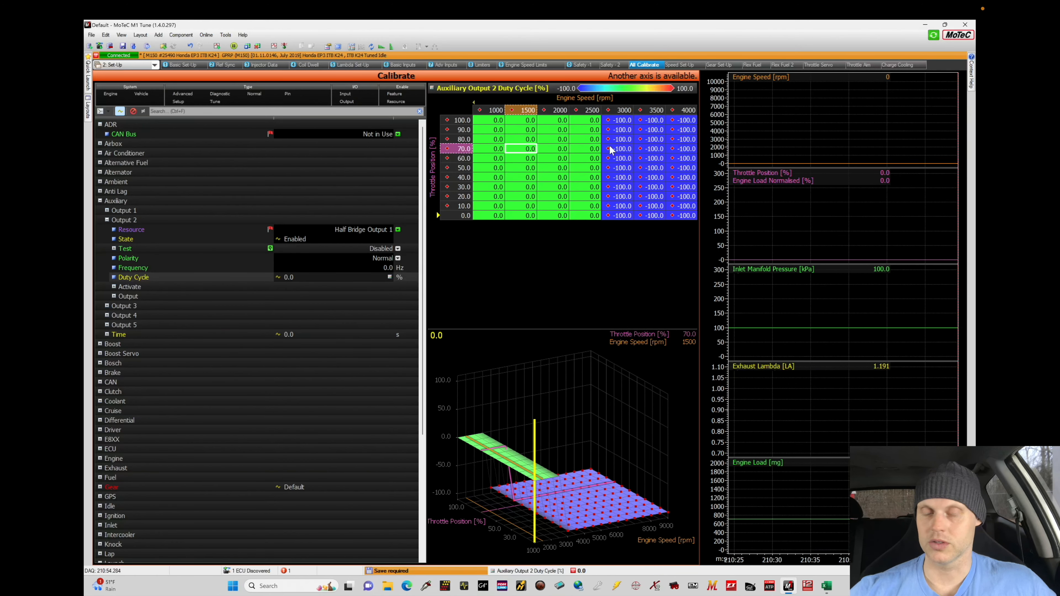
key("ctrl+s")
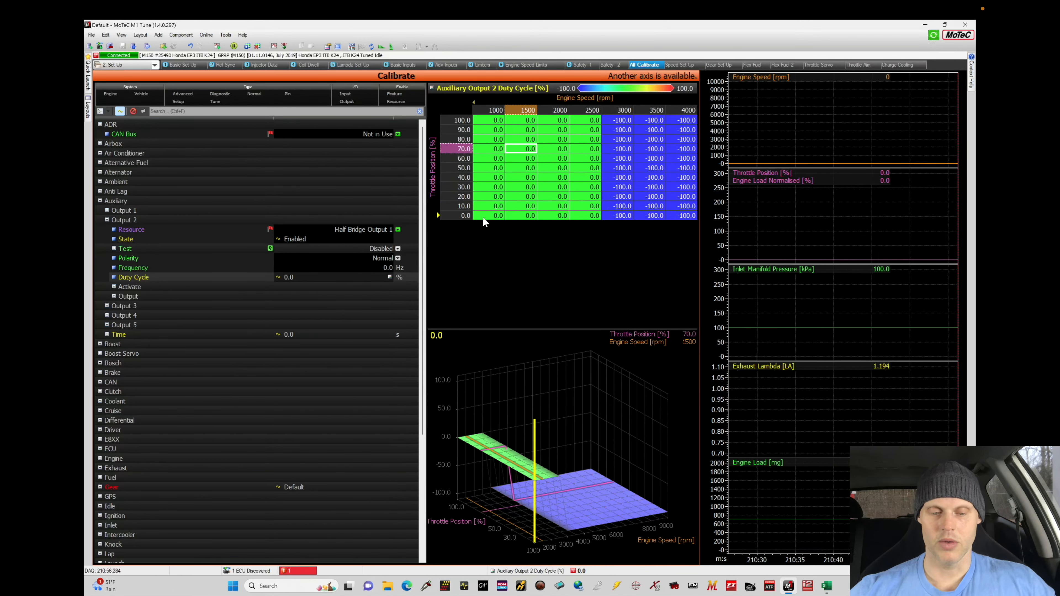
Examine Output 2's activation limits for inlet manifold pressure and vehicle speed, and return to its duty cycle table
left_click(114, 287)
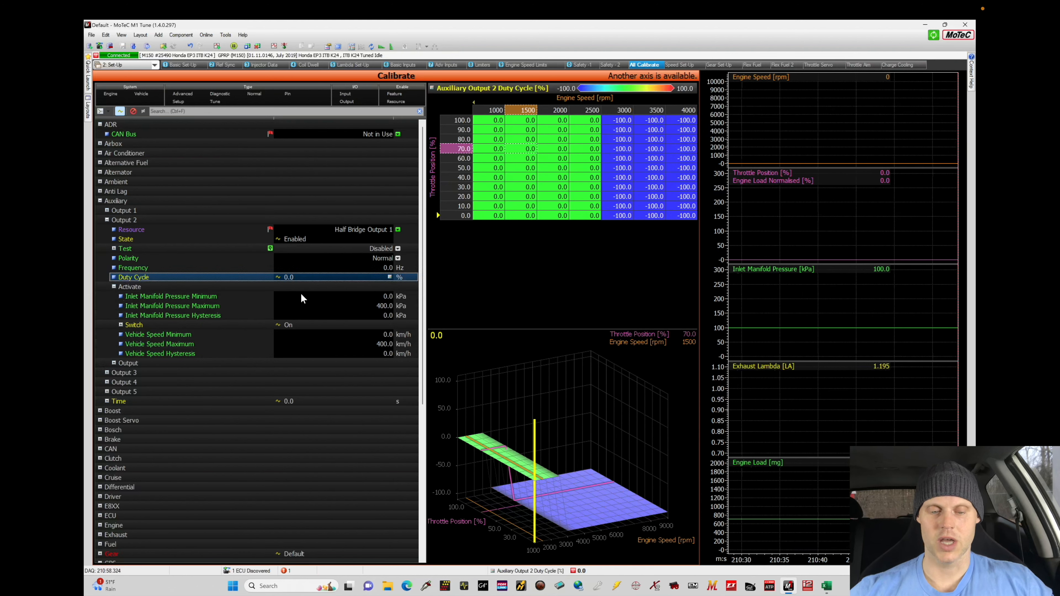
left_click(241, 297)
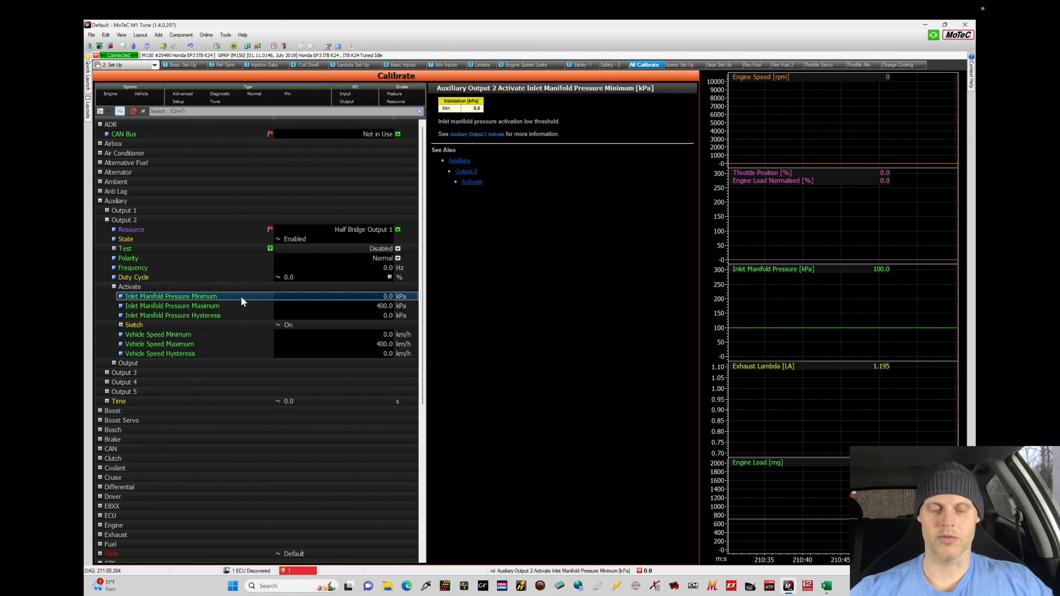
left_click(364, 306)
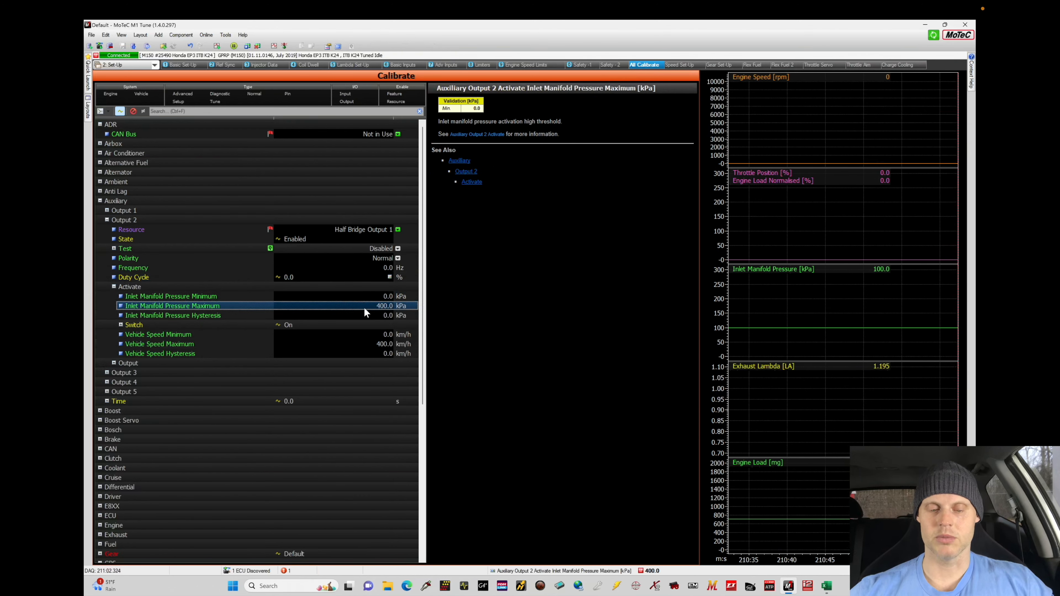
left_click(345, 333)
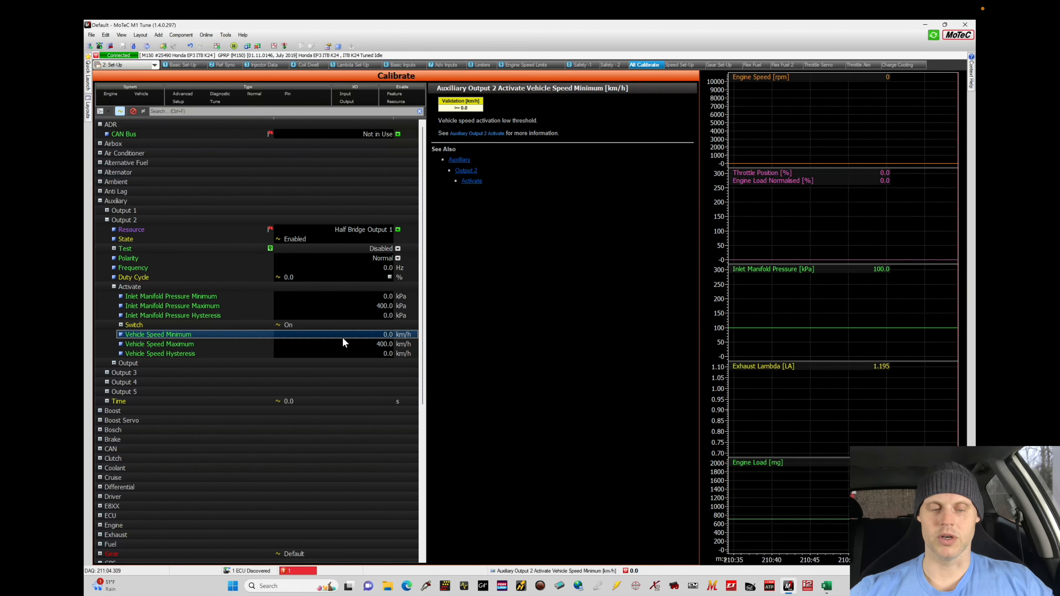
left_click(341, 341)
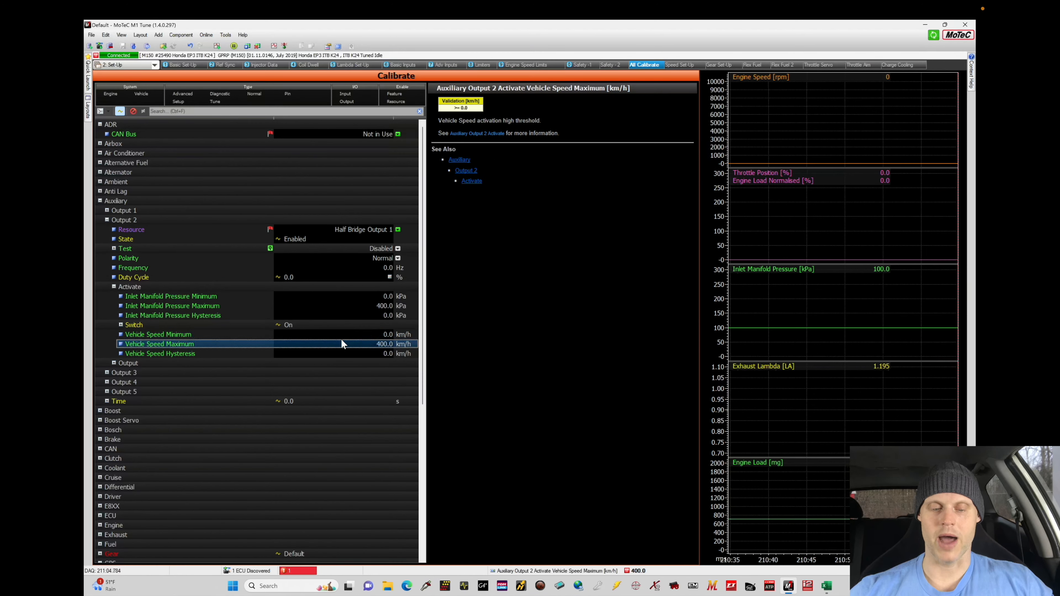
left_click(361, 312)
left_click(366, 356)
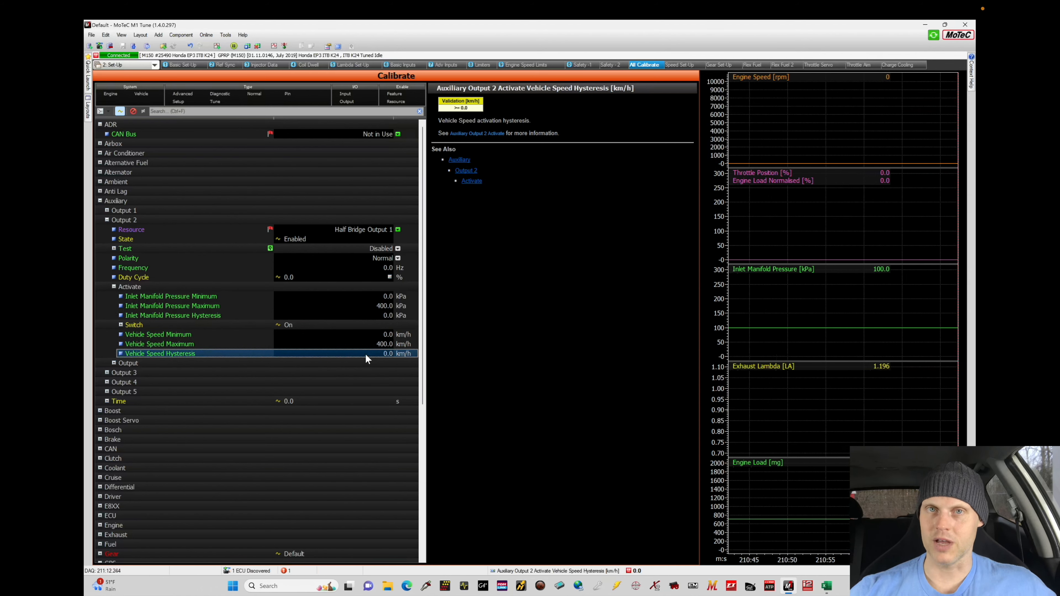
left_click(377, 277)
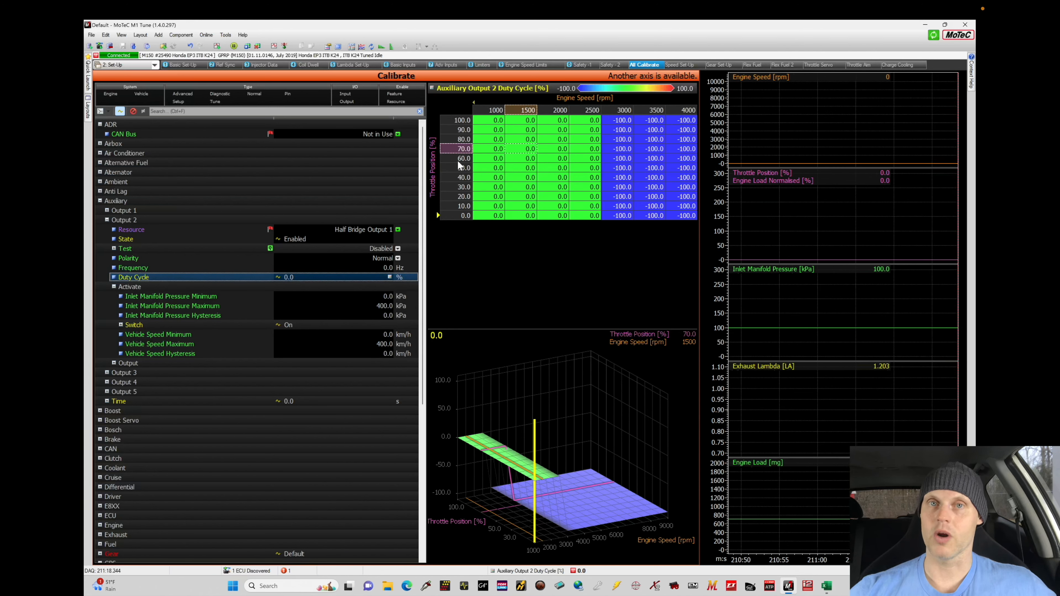
left_click(517, 150)
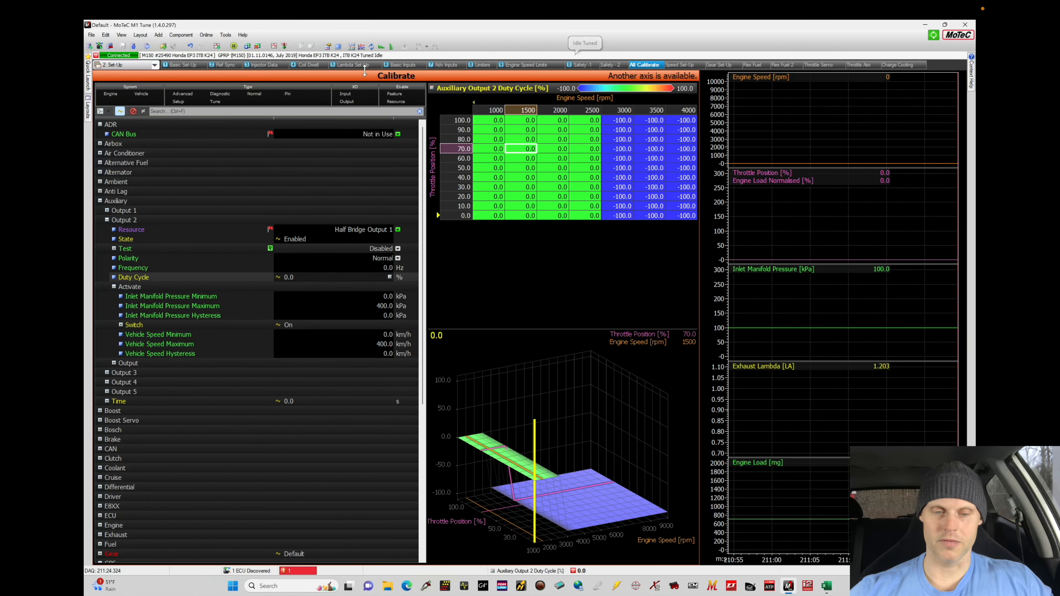
Open the Inlet Cam VVT worksheet in the Tuning workbook
left_click(145, 65)
left_click(141, 81)
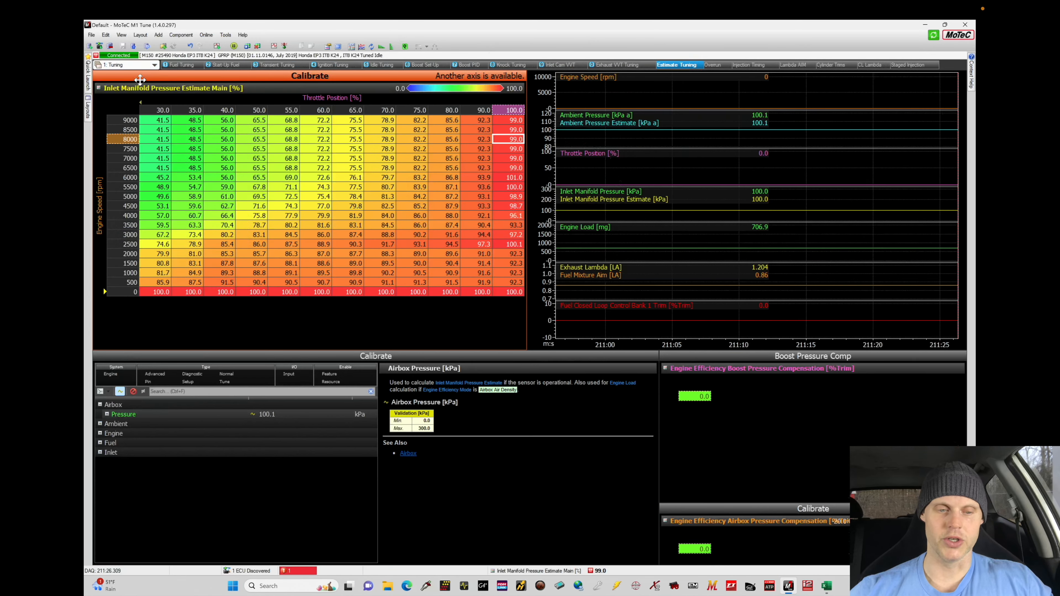
left_click(564, 65)
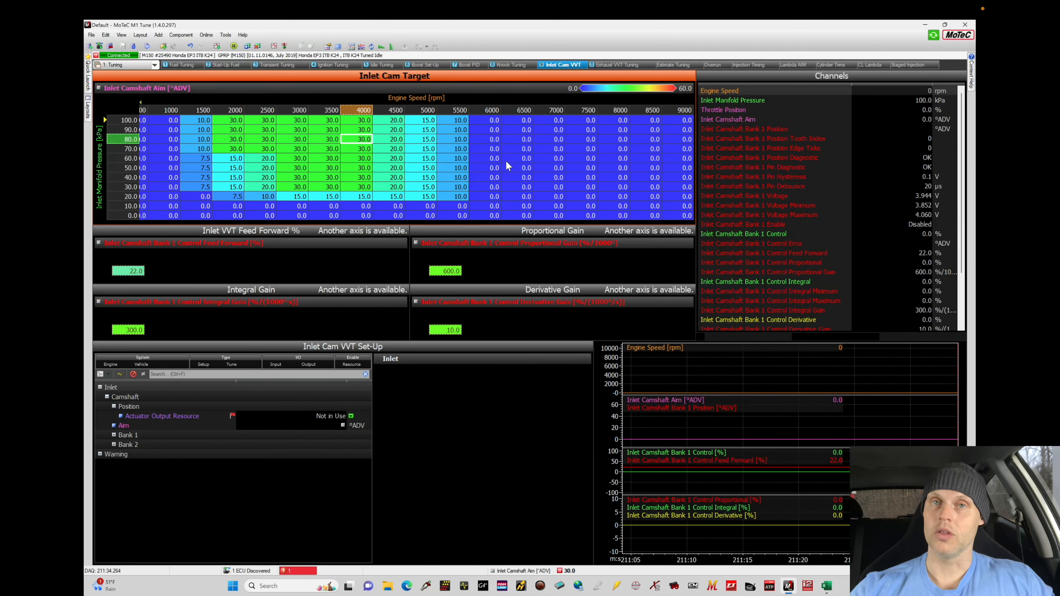
Set the inlet camshaft aim to 0 for 70 to 100 kPa between 1500 and 6000 rpm, and save the calibration
left_click_drag(187, 121, 470, 152)
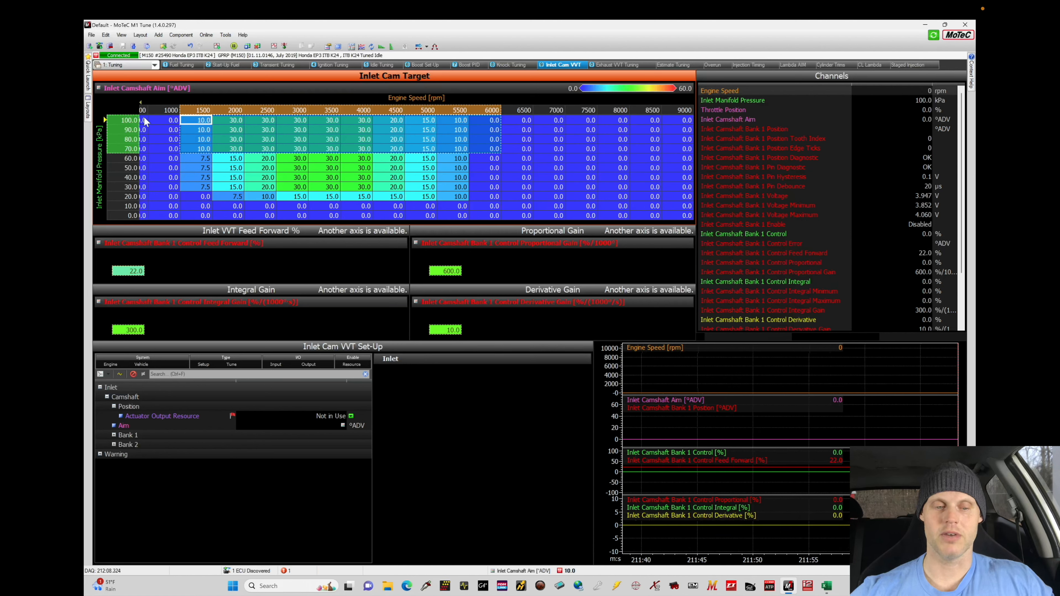
type("0")
key("Return")
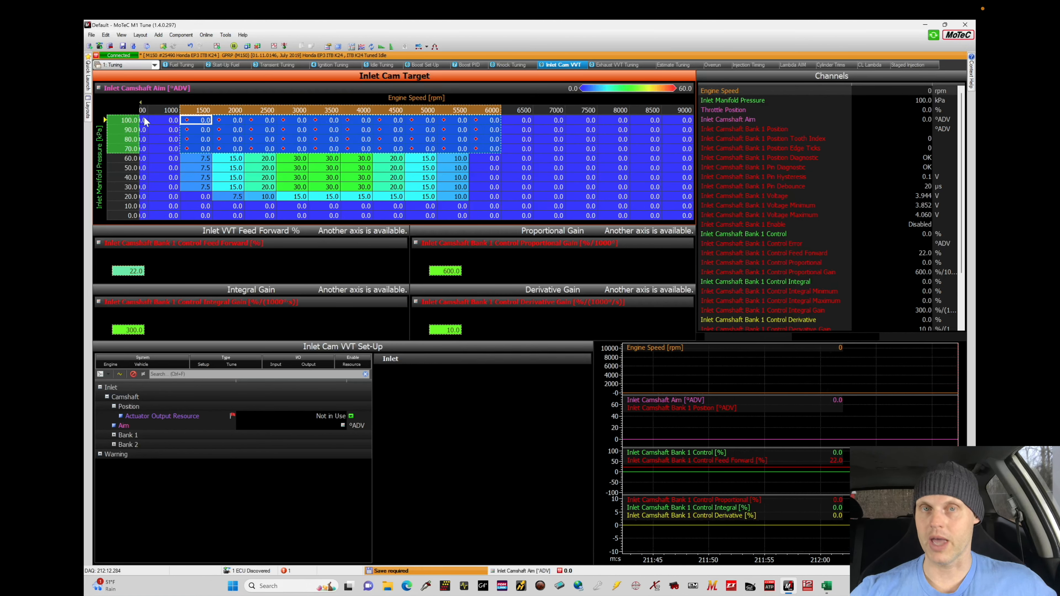
left_click(192, 137)
key("ctrl+s")
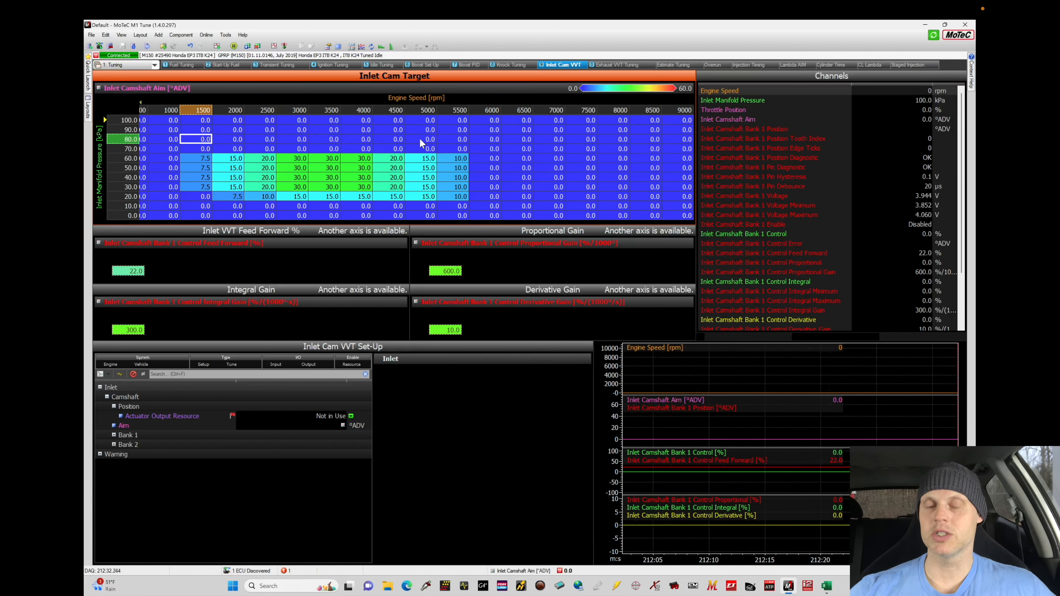
left_click_drag(493, 129, 525, 184)
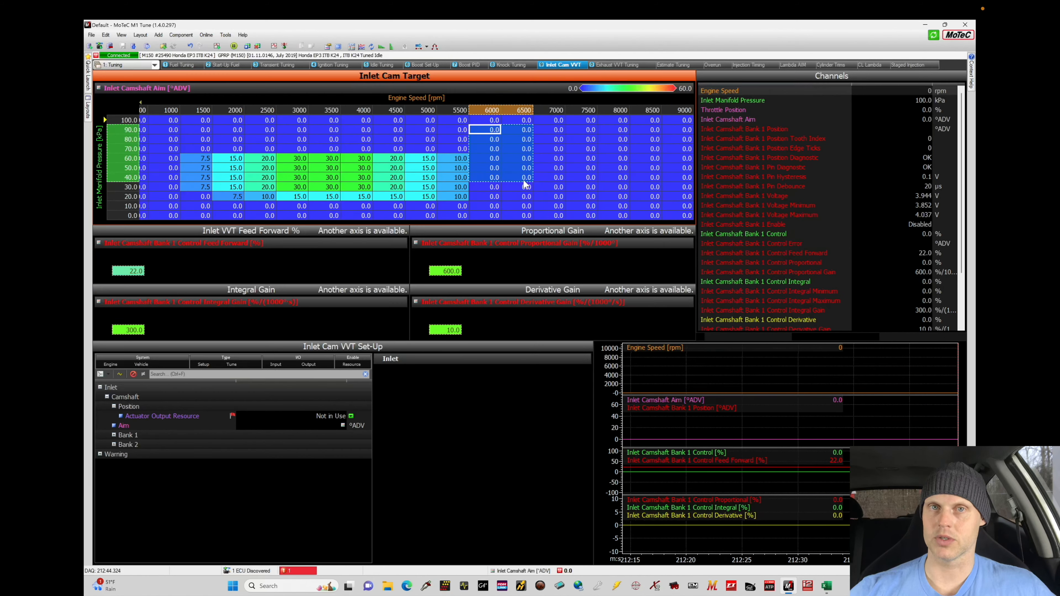
left_click(420, 149)
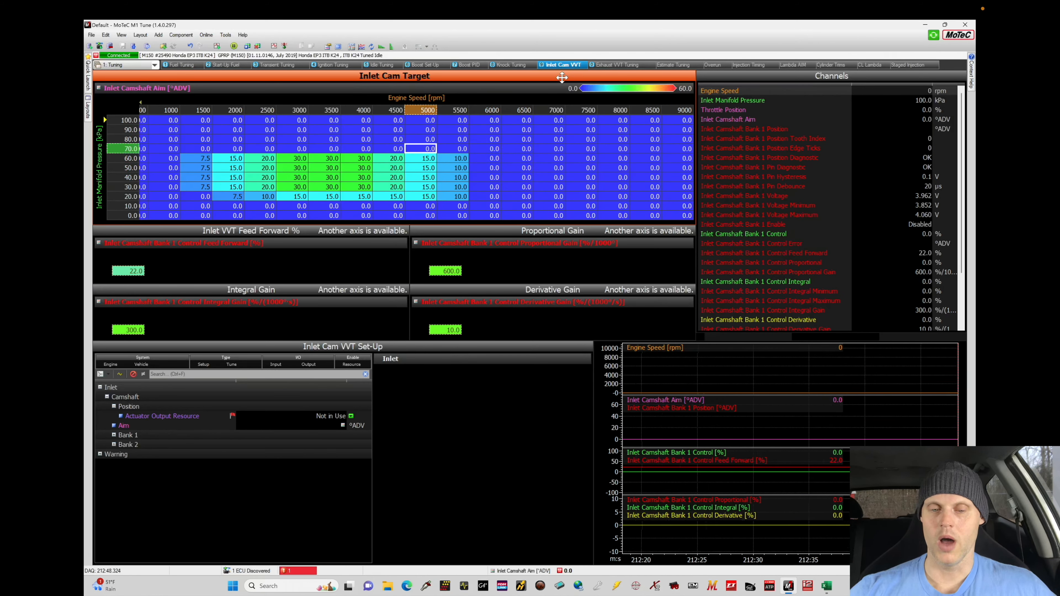
Examine the inlet manifold pressure estimate table and the main ignition timing for 70 to 100% load between 4000 and 9000 rpm
left_click(688, 66)
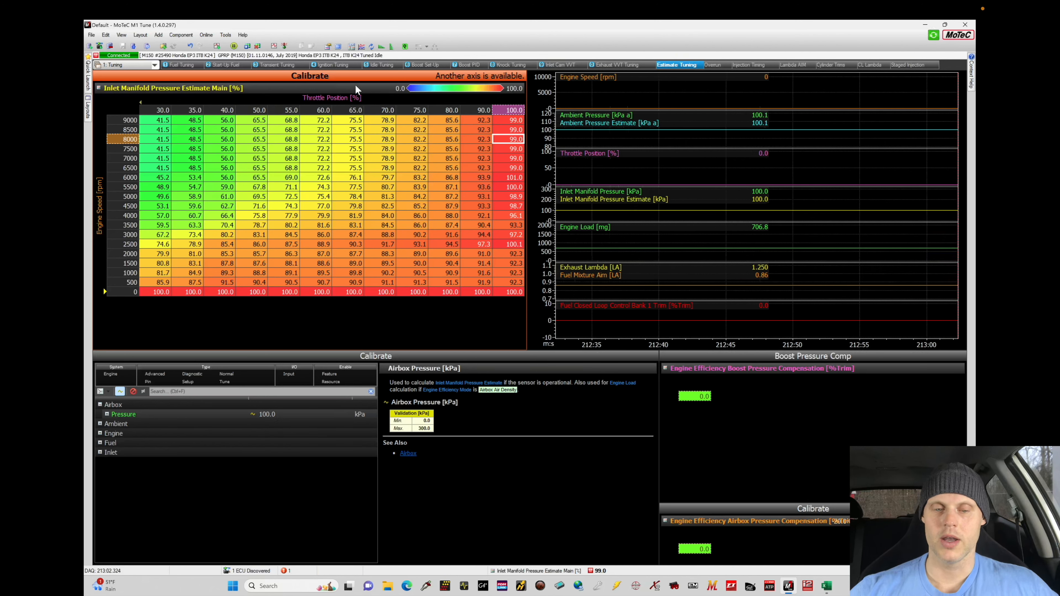
left_click(329, 65)
left_click_drag(419, 121, 742, 148)
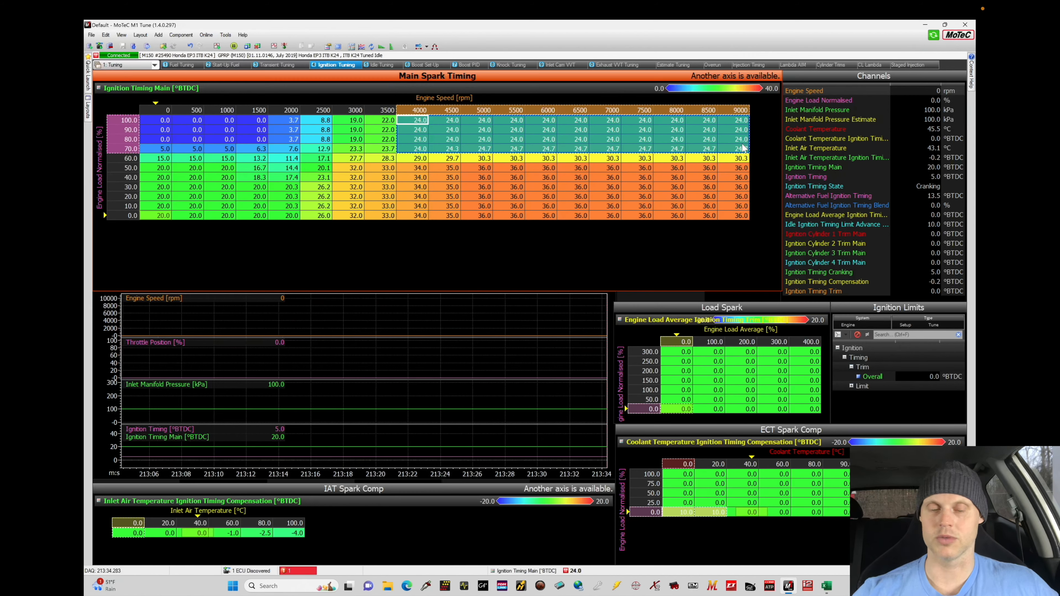
left_click(661, 180)
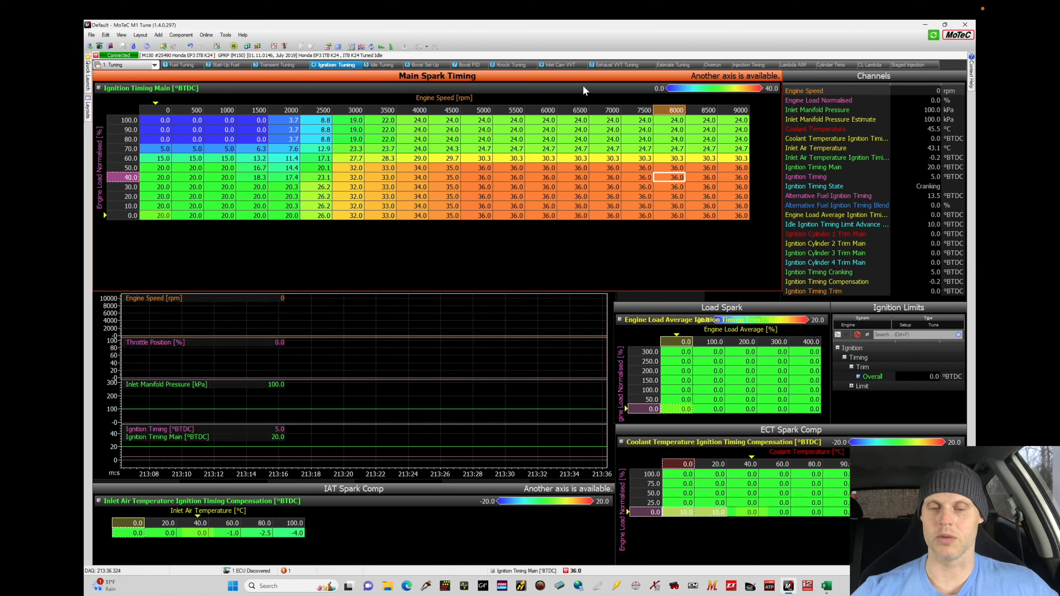
Compare the inlet manifold pressure estimate table with the inlet camshaft aim table, ending on the Estimate Tuning worksheet
left_click(686, 65)
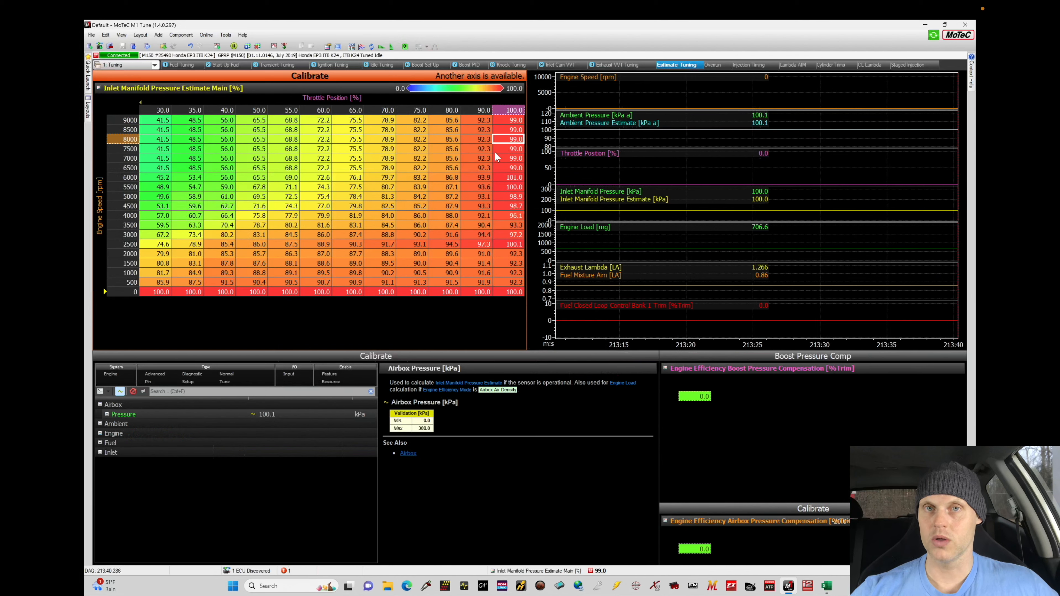
left_click(566, 66)
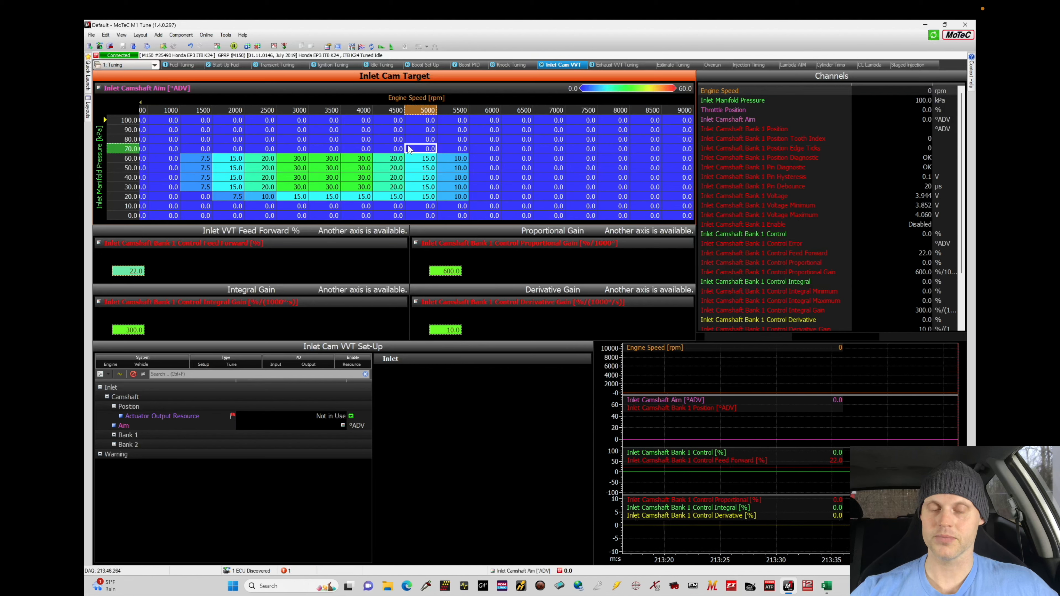
left_click(676, 65)
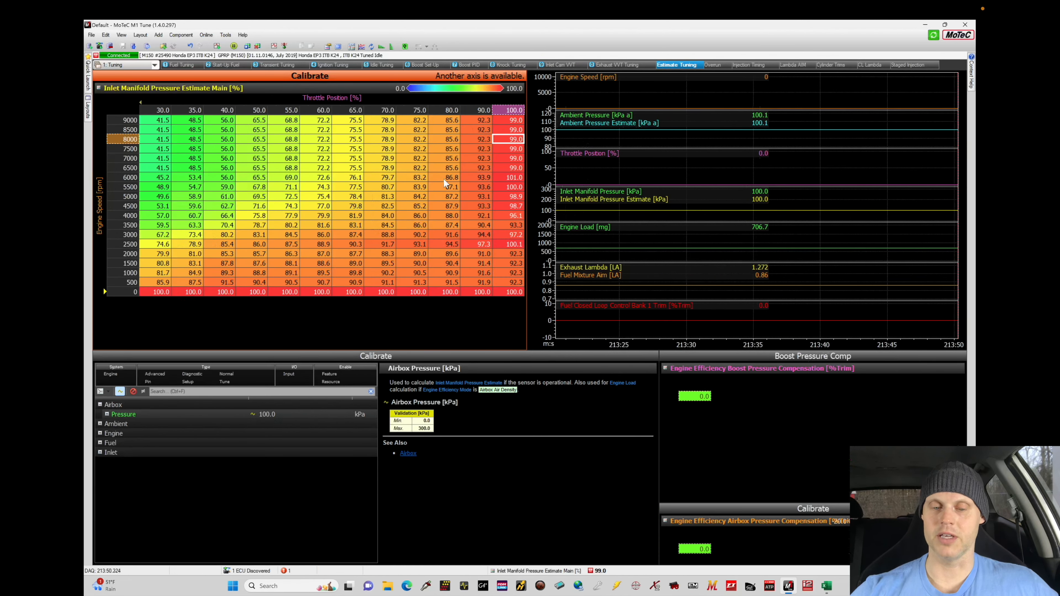